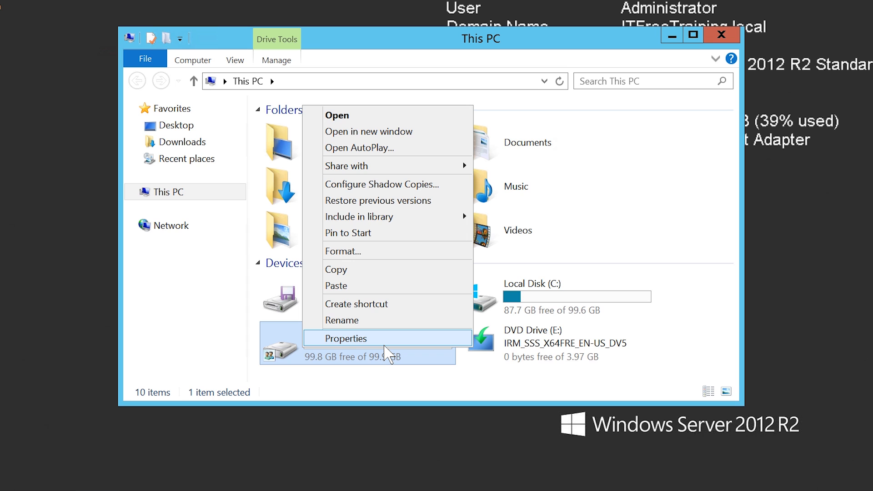
# In the Data Drive (D:) properties, enable quota management and deny disk space to users exceeding the quota limit.
pyautogui.click(384, 345)
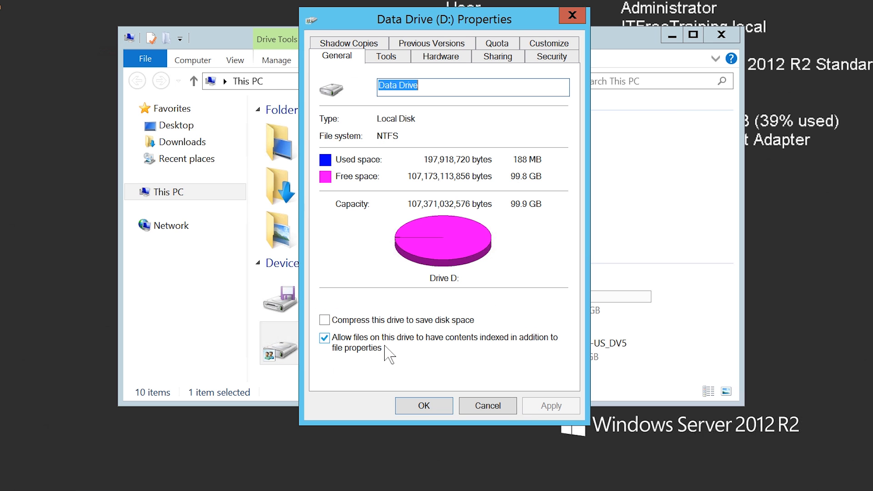
pyautogui.click(497, 47)
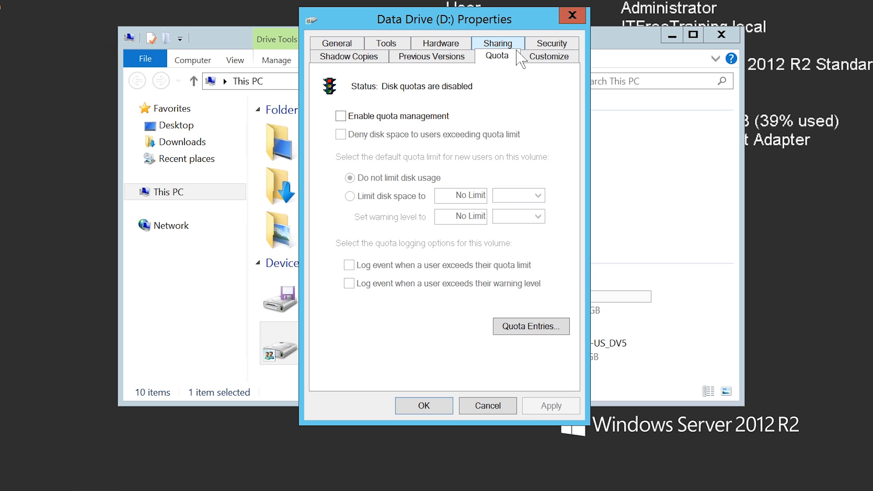
pyautogui.click(356, 122)
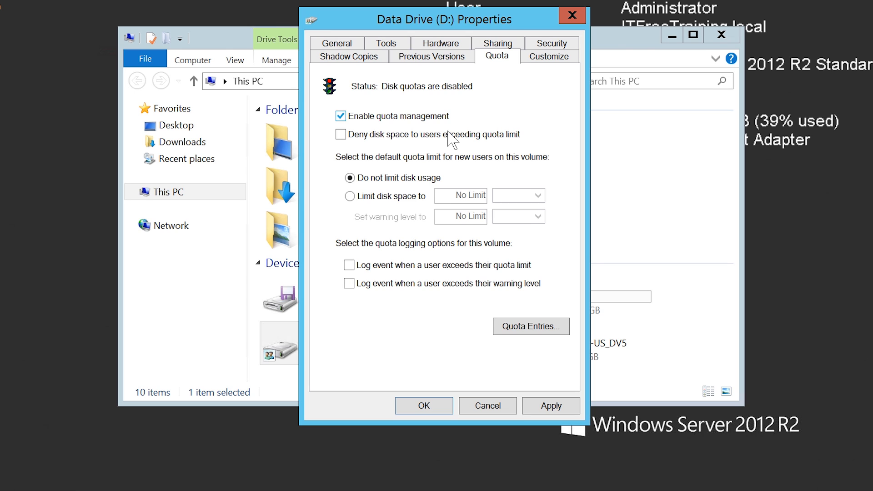
pyautogui.click(353, 141)
# Limit the default disk space for new users on the volume to 100 MB.
pyautogui.click(360, 198)
pyautogui.click(461, 199)
pyautogui.write('00')
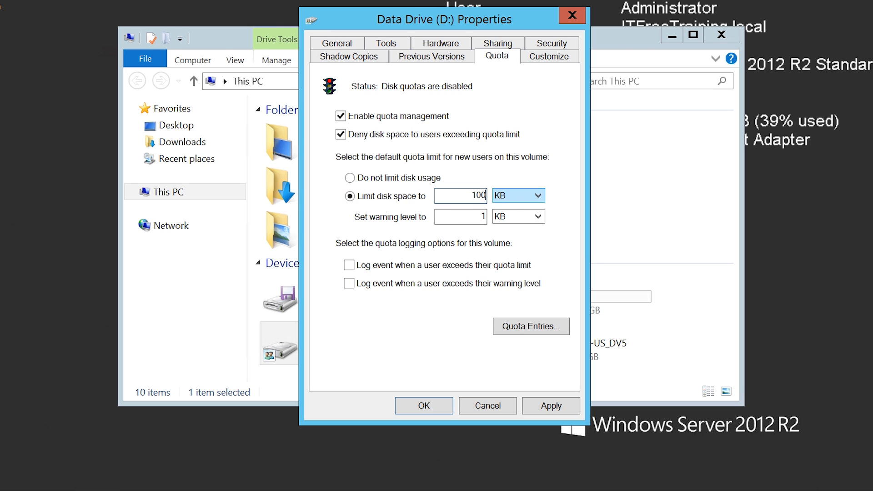
pyautogui.click(541, 200)
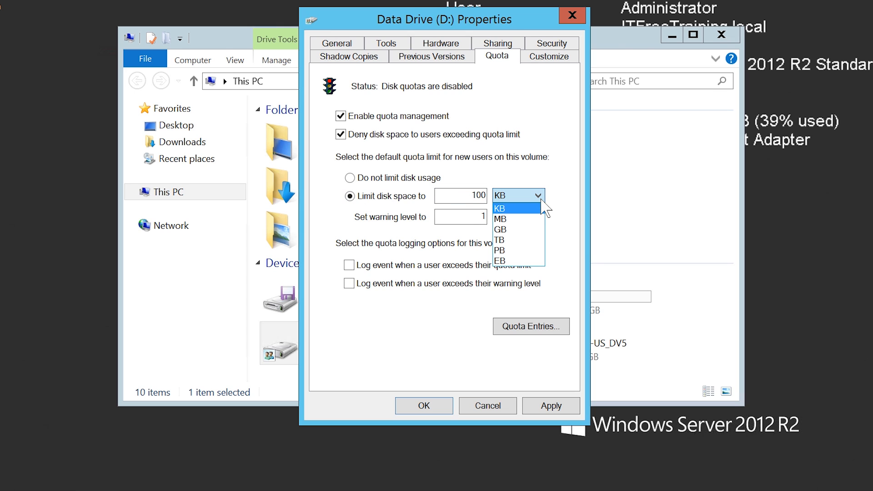
pyautogui.click(527, 219)
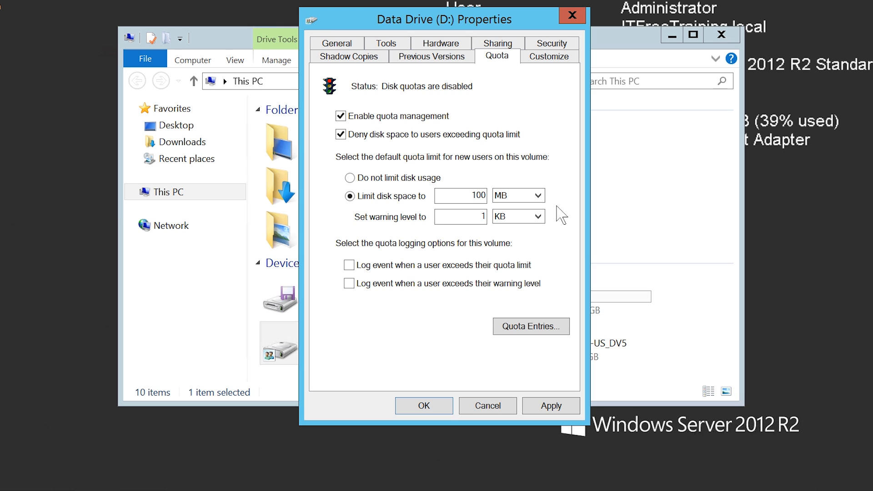
# Set the default quota warning level for new users to 70 MB.
pyautogui.doubleClick(481, 220)
pyautogui.write('70')
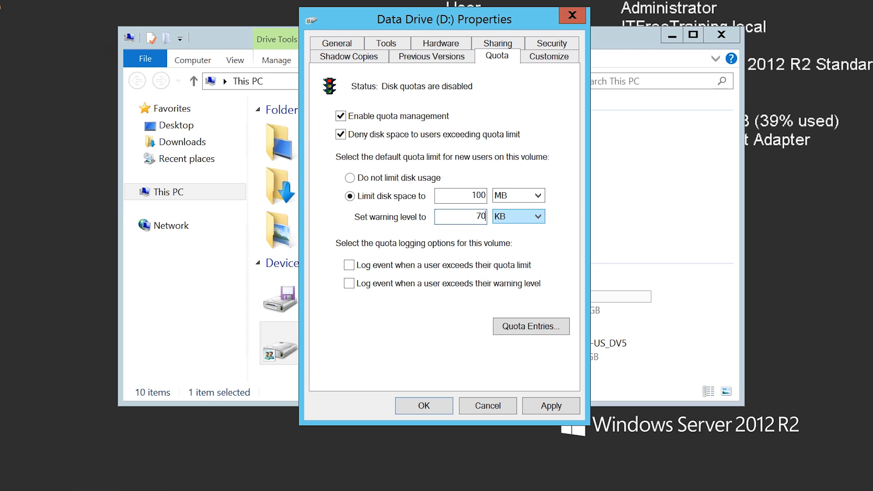
pyautogui.click(536, 217)
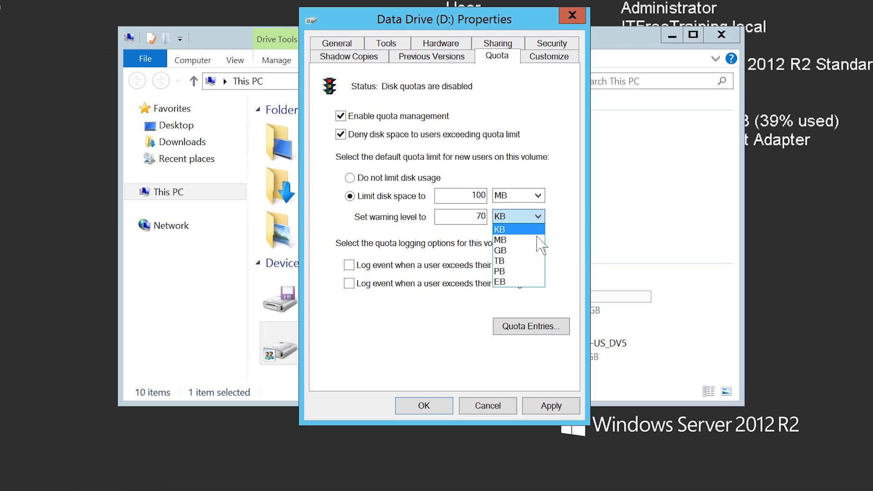
pyautogui.click(537, 242)
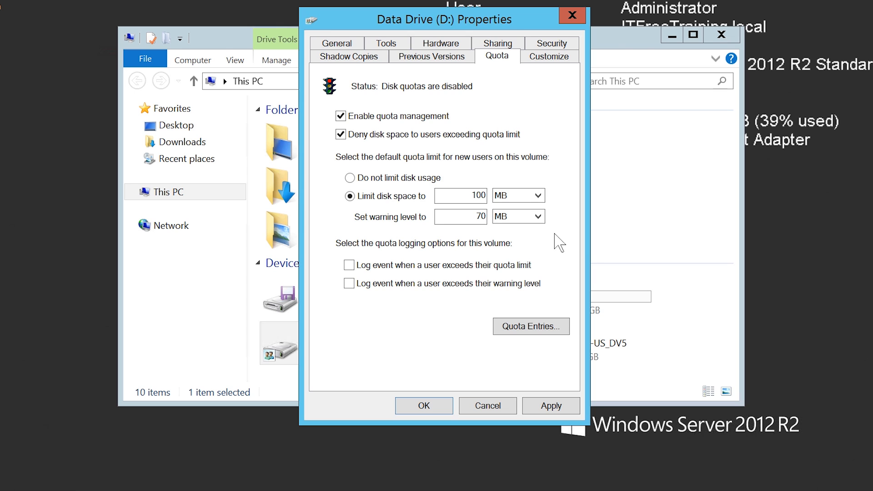
# Log events when users exceed their quota limit or warning level, and confirm enabling the quota system.
pyautogui.click(369, 270)
pyautogui.click(353, 287)
pyautogui.click(446, 411)
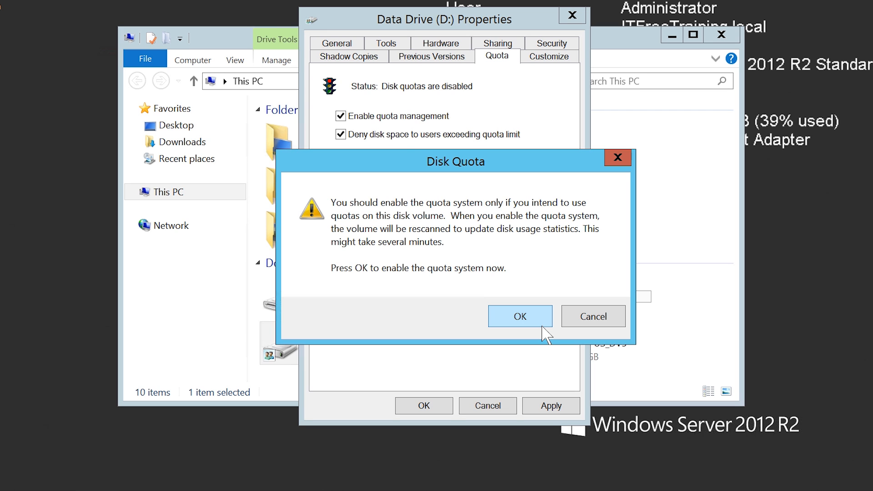
pyautogui.click(541, 324)
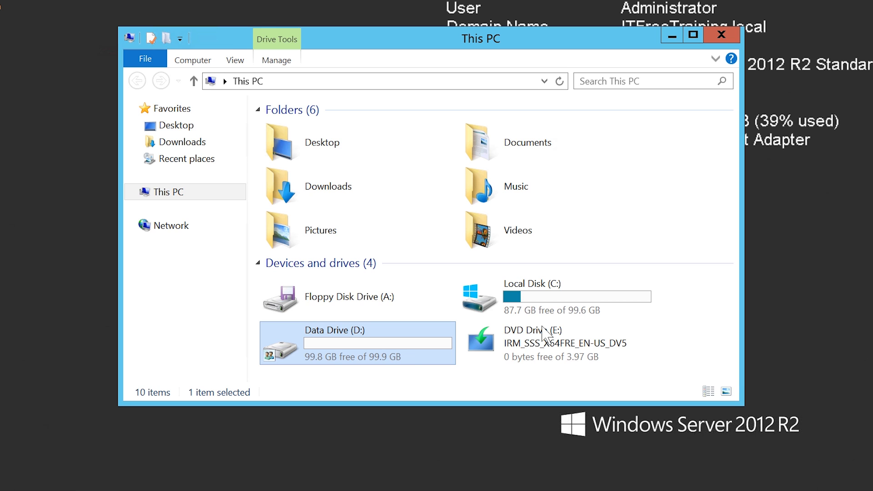
# Open the advanced security settings of linux-3.19-rc3.tar.xz on the Data Drive (D:).
pyautogui.doubleClick(414, 353)
pyautogui.click(344, 137)
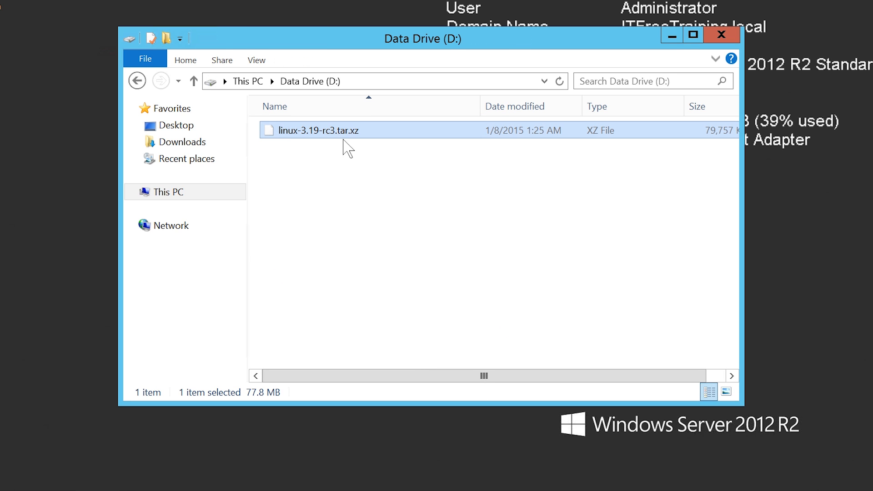
pyautogui.rightClick(361, 134)
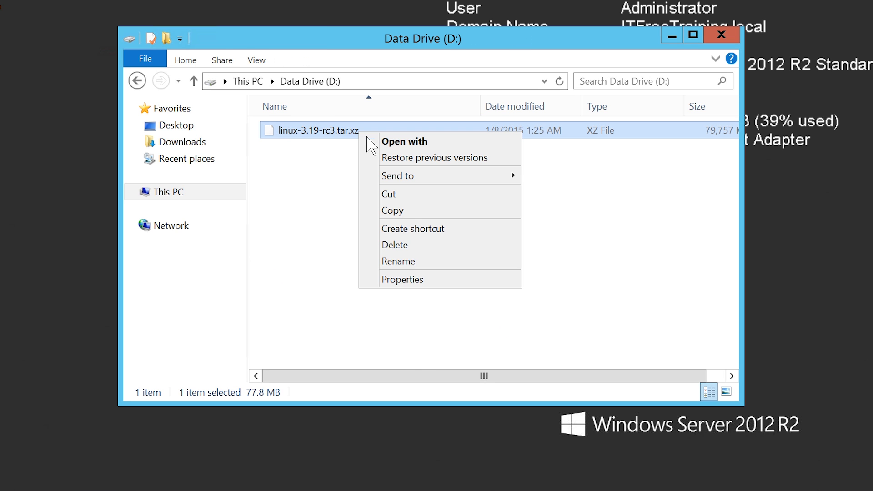
pyautogui.click(442, 287)
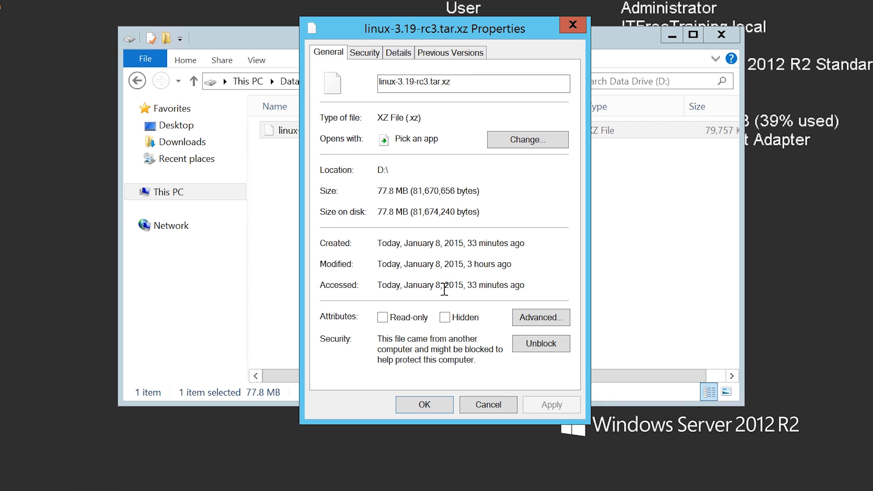
pyautogui.click(365, 55)
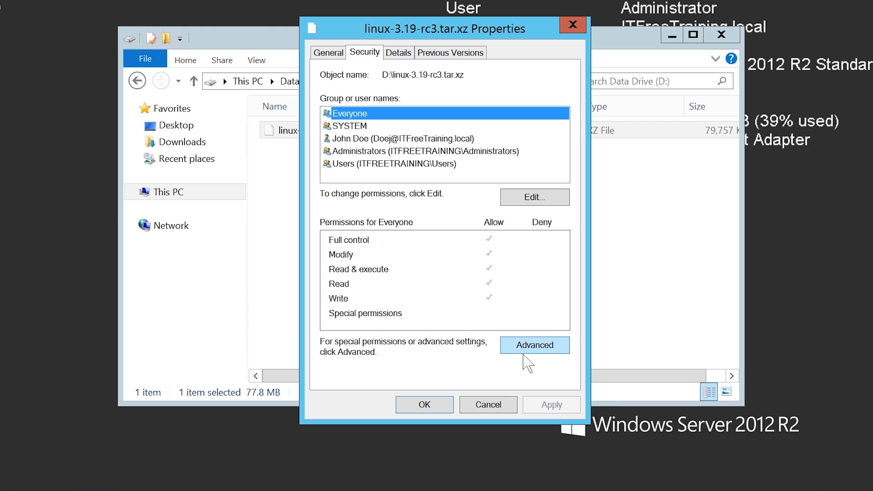
pyautogui.click(563, 350)
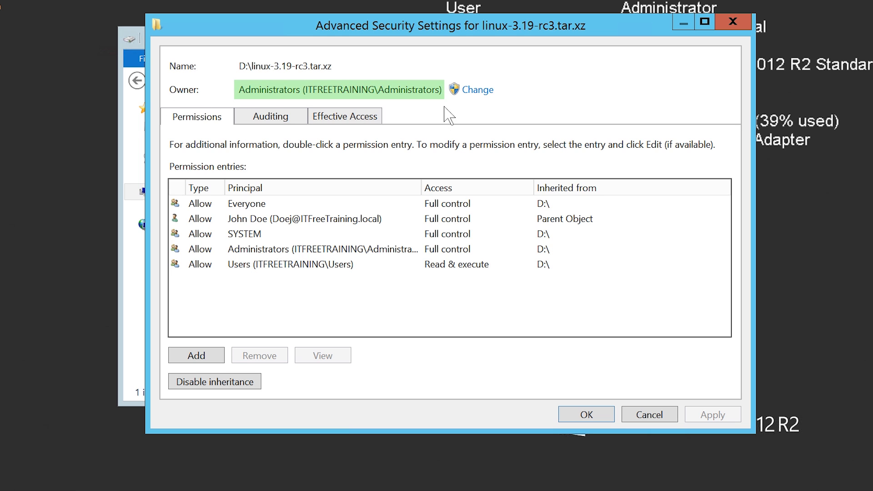
# Change the file's owner from the Administrators group to the domain user's account and save the properties.
pyautogui.click(475, 97)
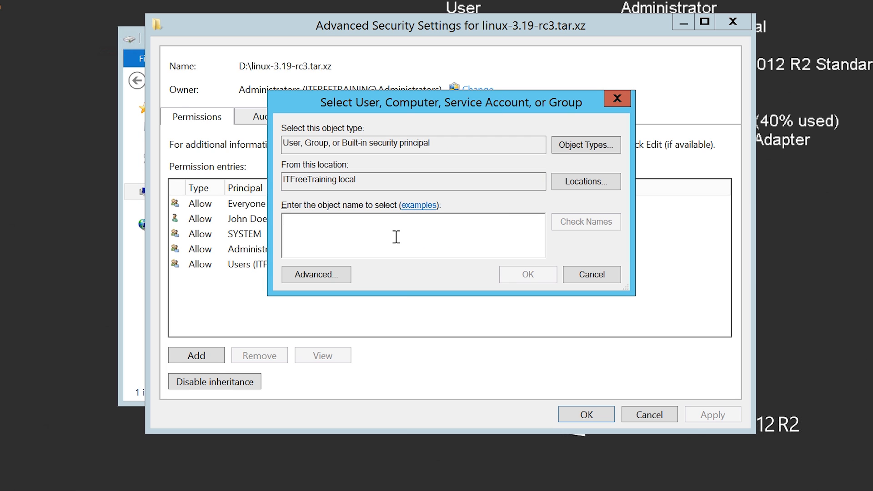
pyautogui.write('doej')
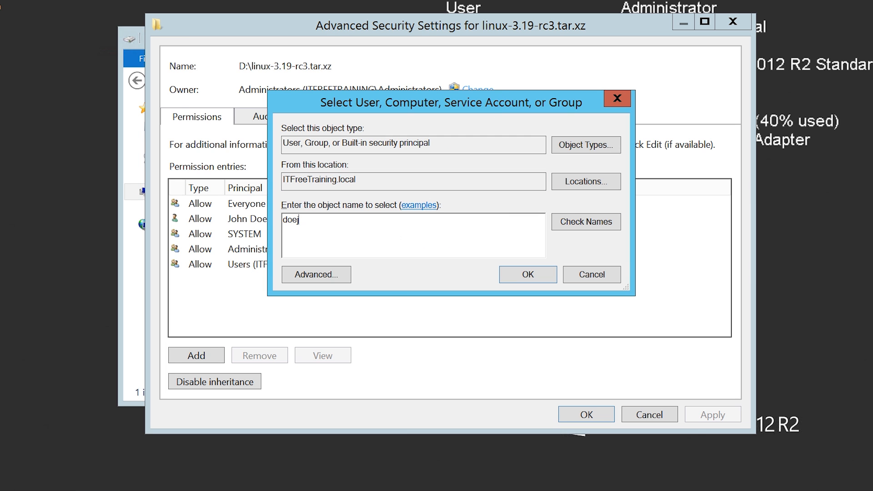
pyautogui.press('Return')
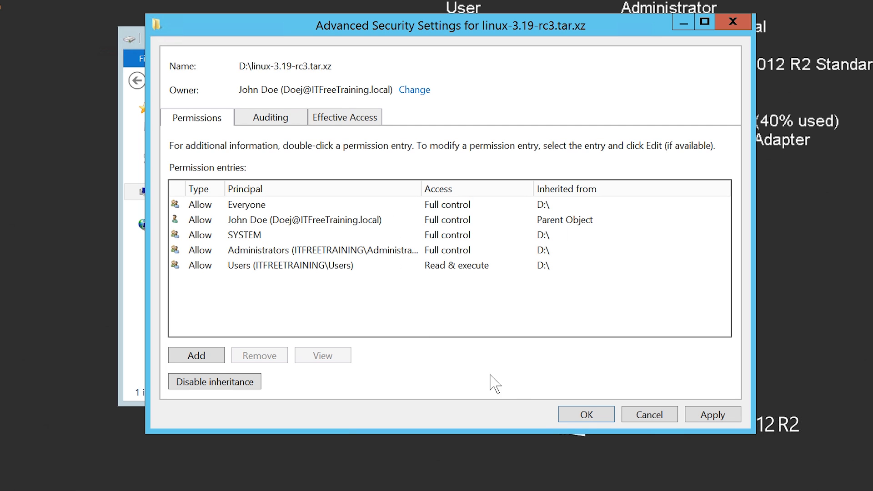
pyautogui.click(610, 417)
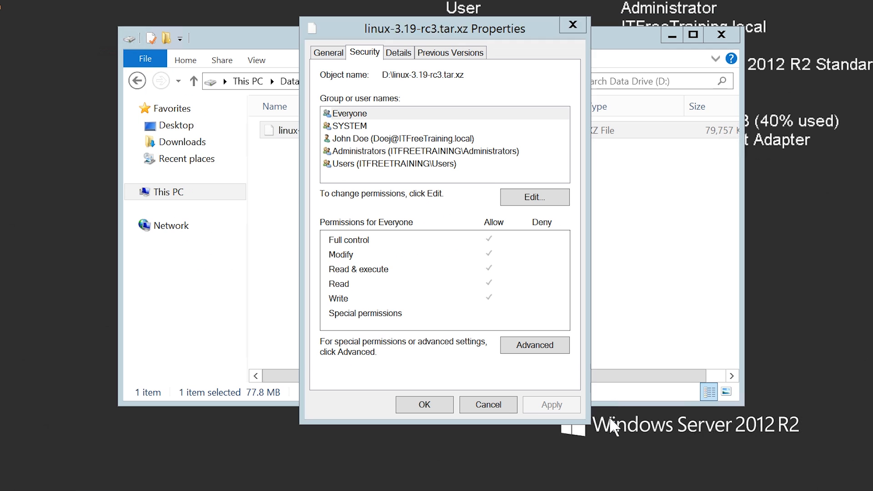
pyautogui.click(448, 404)
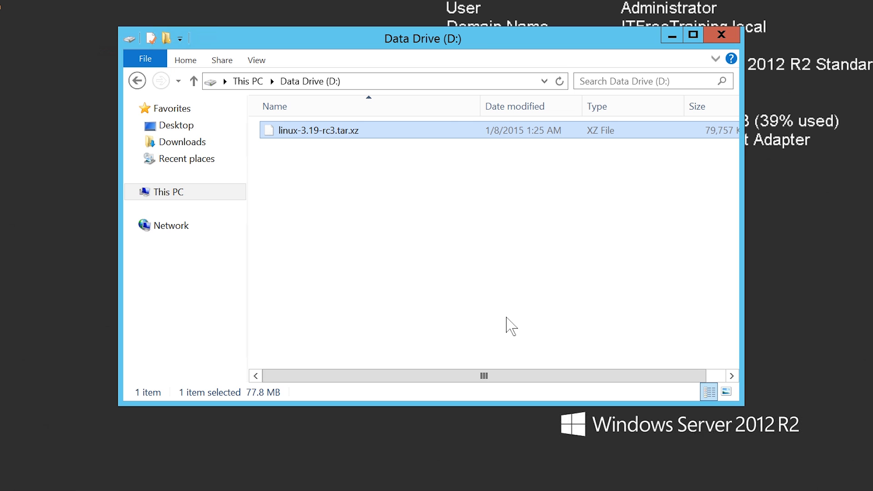
# Switch to Server Manager, launch Event Viewer and display the System log under Windows Logs.
pyautogui.click(52, 476)
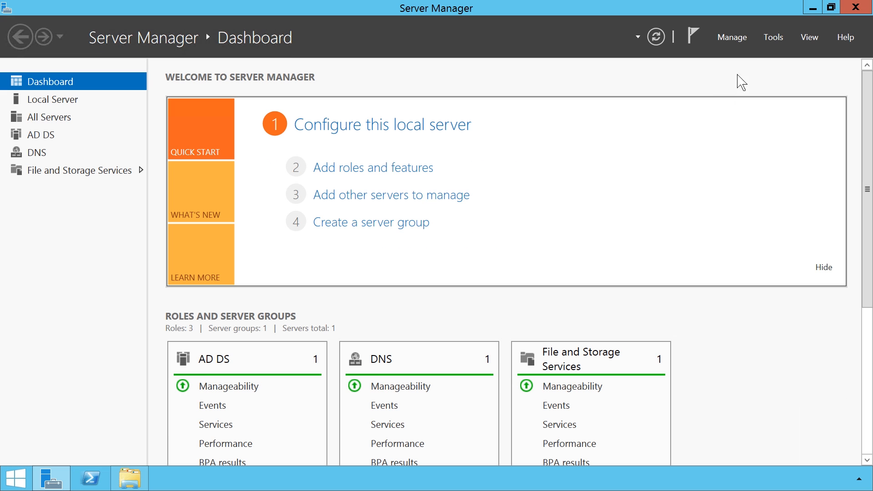
pyautogui.click(772, 39)
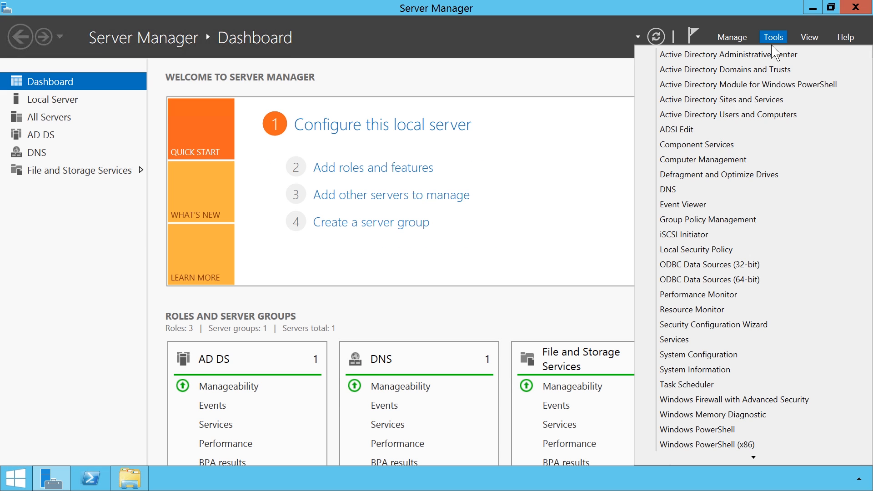
pyautogui.click(729, 209)
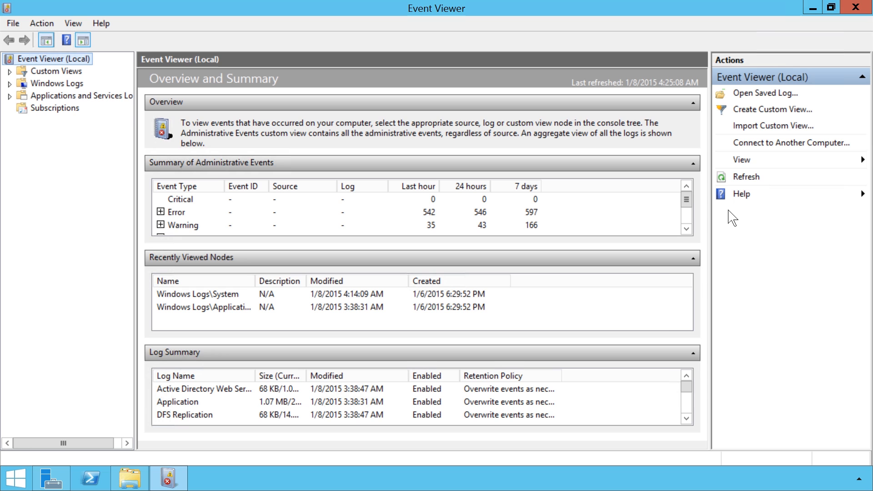
pyautogui.click(18, 86)
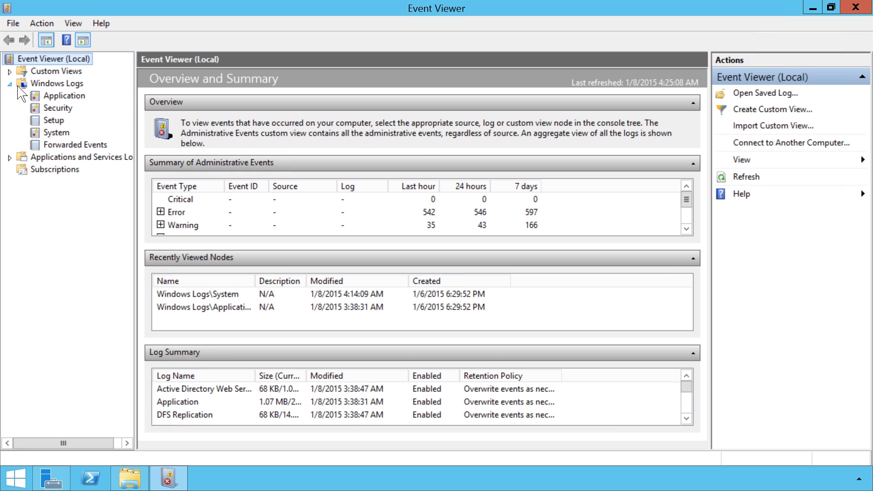
pyautogui.click(54, 133)
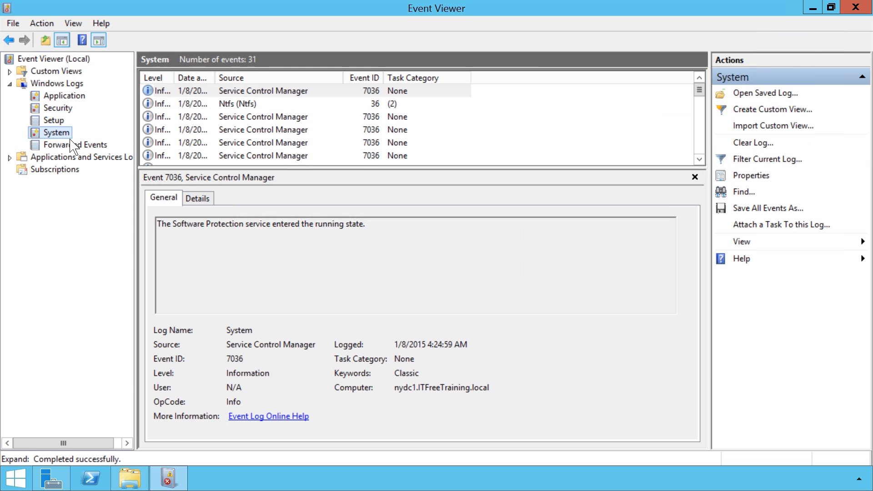
# Examine the full properties of the Ntfs event in the System log, and close Event Viewer.
pyautogui.click(232, 108)
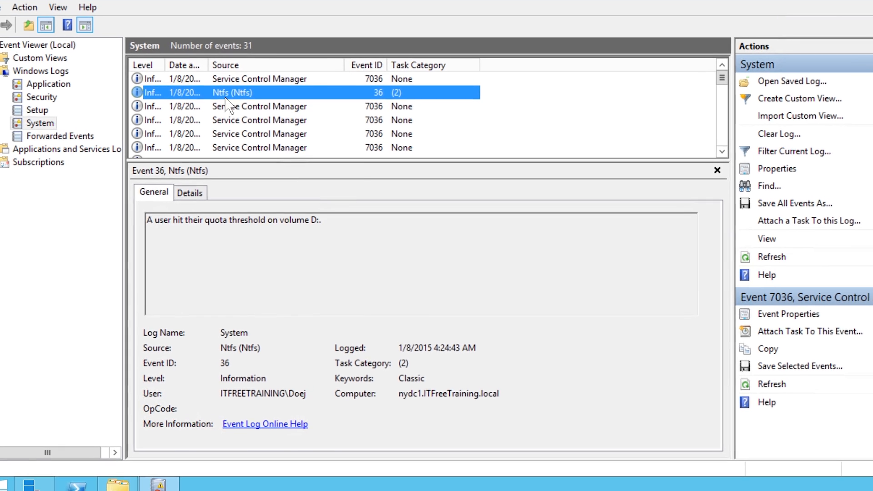
pyautogui.doubleClick(232, 109)
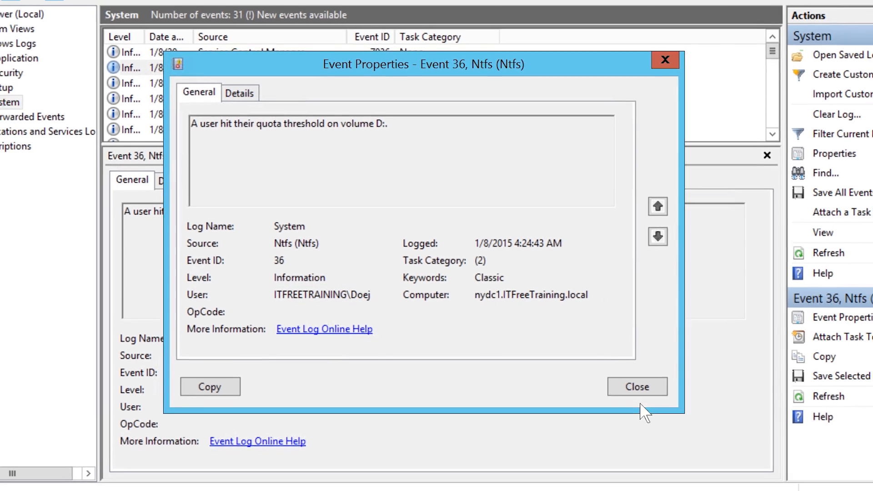
pyautogui.click(669, 399)
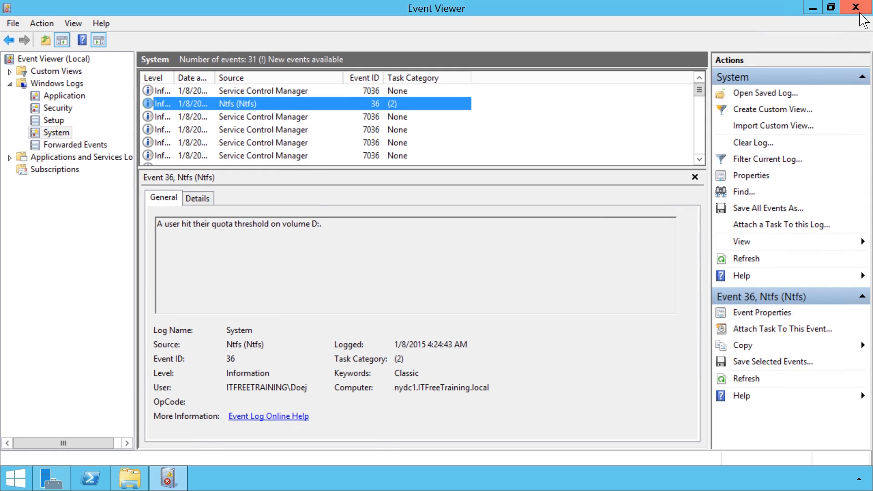
pyautogui.click(859, 13)
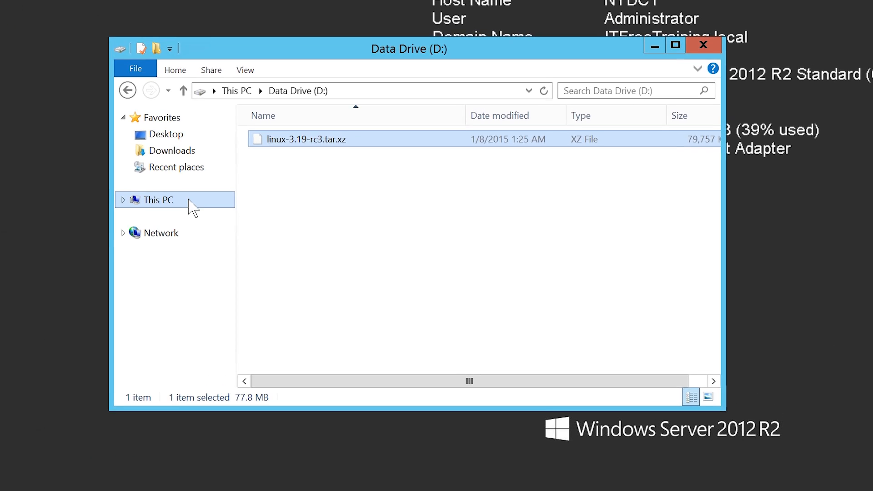
# Open the quota entries list for the Data Drive (D:) from its quota properties.
pyautogui.click(227, 205)
pyautogui.click(318, 350)
pyautogui.rightClick(319, 346)
pyautogui.click(446, 340)
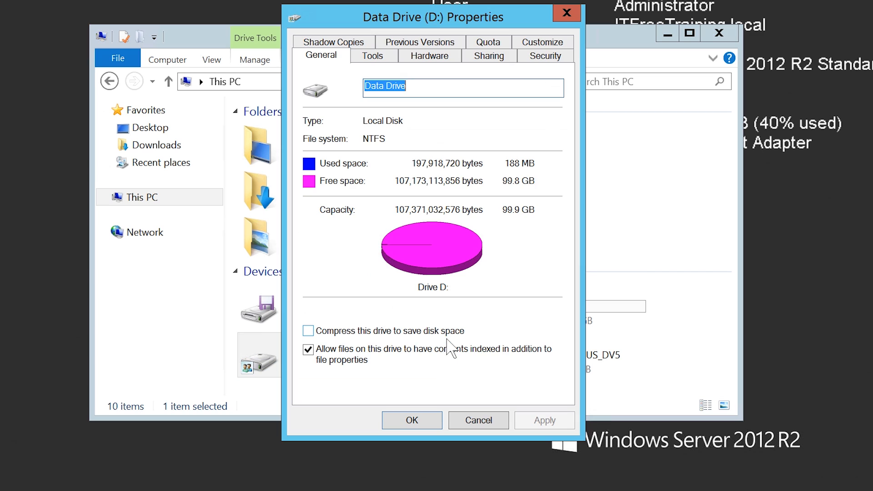
pyautogui.click(489, 47)
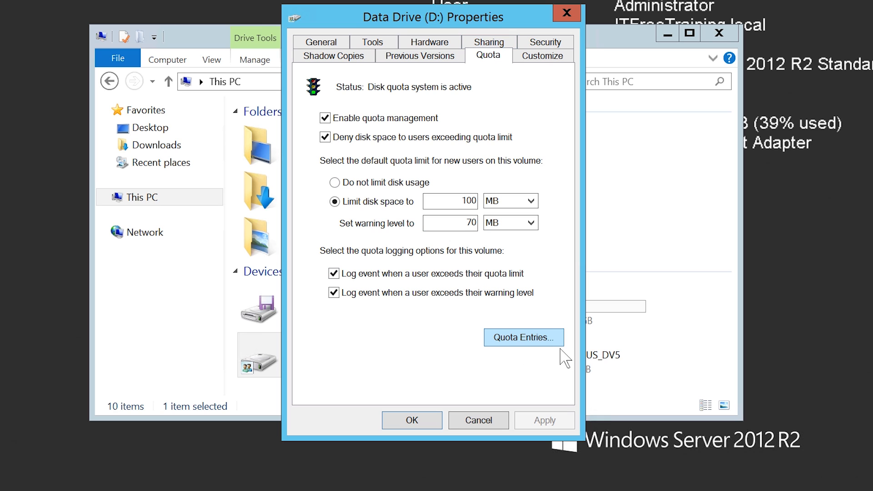
pyautogui.click(500, 345)
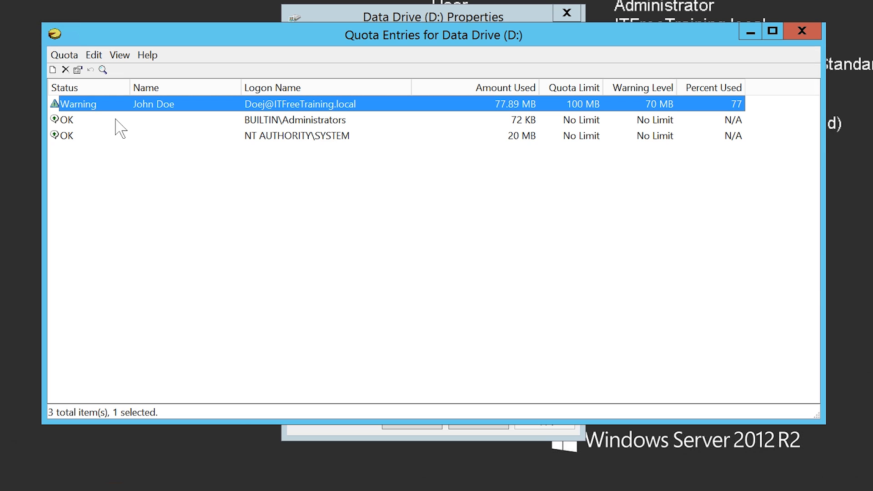
# Look over the commands available for quota entries and select the BUILTIN\Administrators entry to check its limits.
pyautogui.click(63, 55)
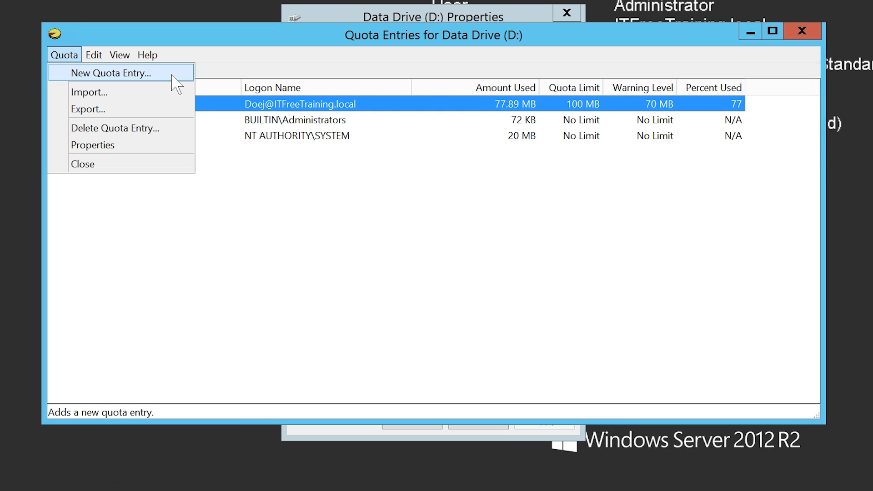
pyautogui.click(315, 221)
pyautogui.click(69, 124)
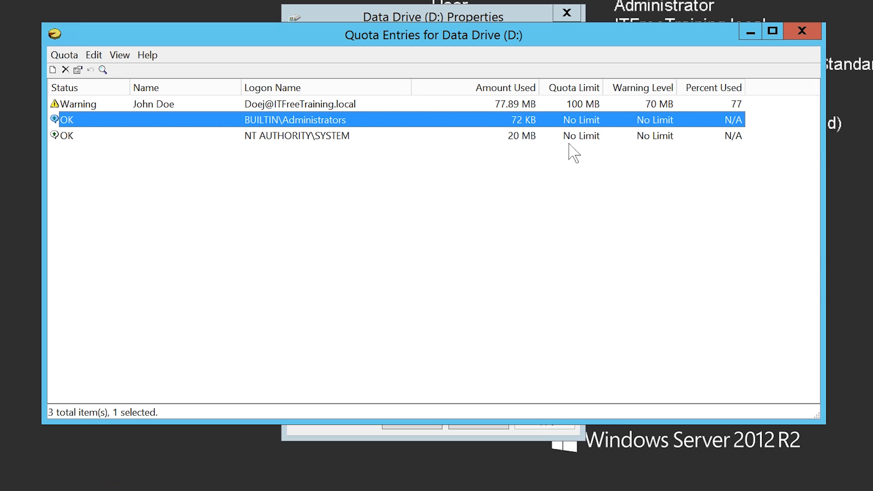
# Select the NT AUTHORITY\SYSTEM quota entry to check its limits.
pyautogui.click(71, 137)
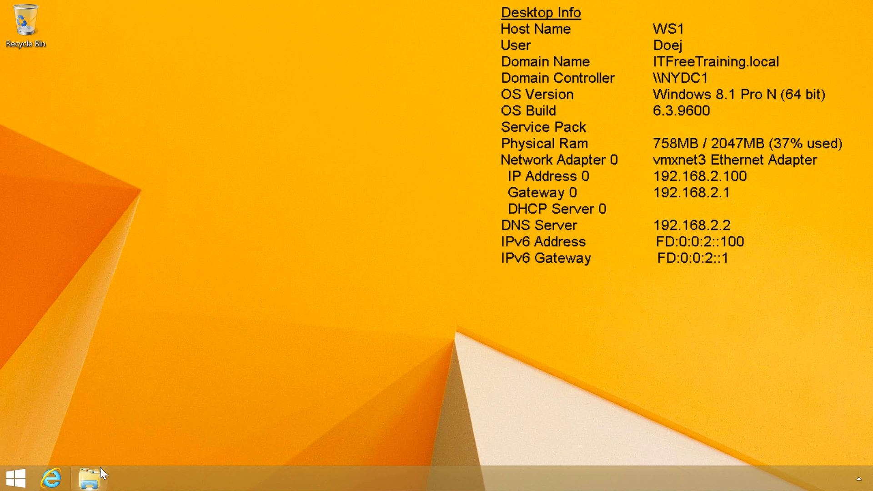
# Switch to the WS1 workstation, check the mapped data (\\nydc1) (Z:) drive's capacity in File Explorer, and open the drive.
pyautogui.click(100, 467)
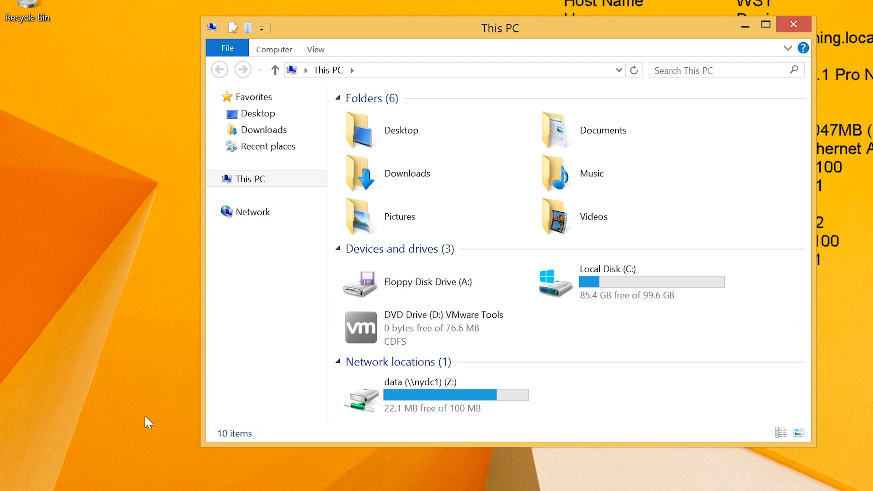
pyautogui.click(367, 412)
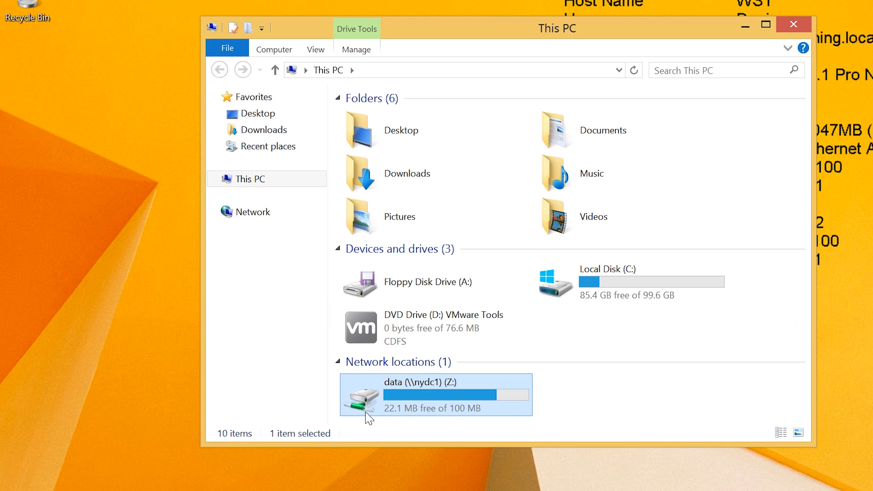
pyautogui.moveTo(511, 416)
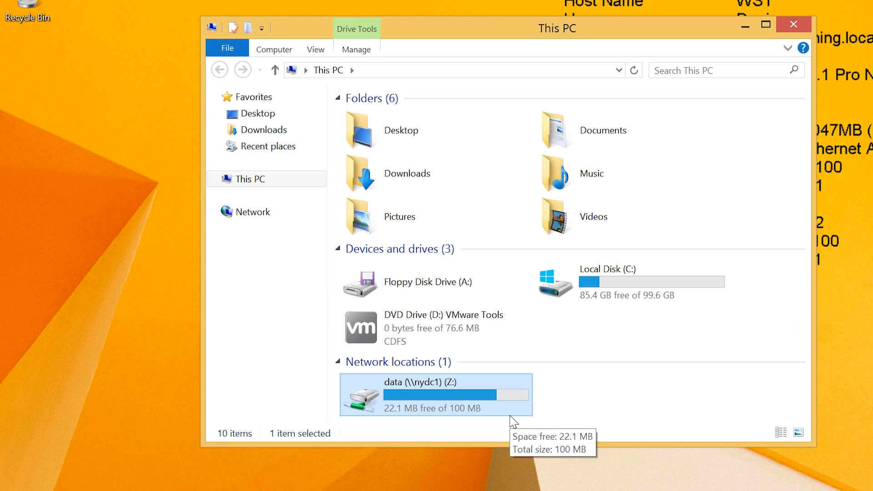
pyautogui.press('Return')
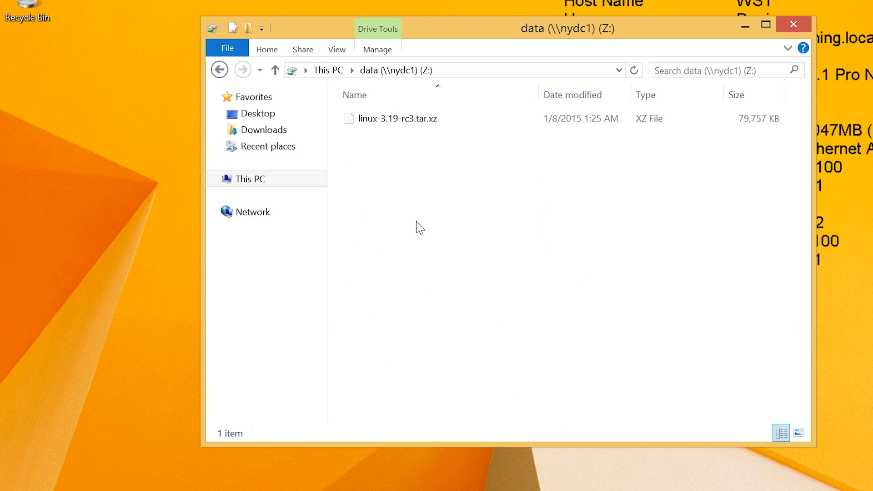
# Try to make a second copy of linux-3.19-rc3.tar.xz on the Z: drive to test the quota limit, and dismiss the copy.
pyautogui.click(349, 120)
pyautogui.rightClick(448, 122)
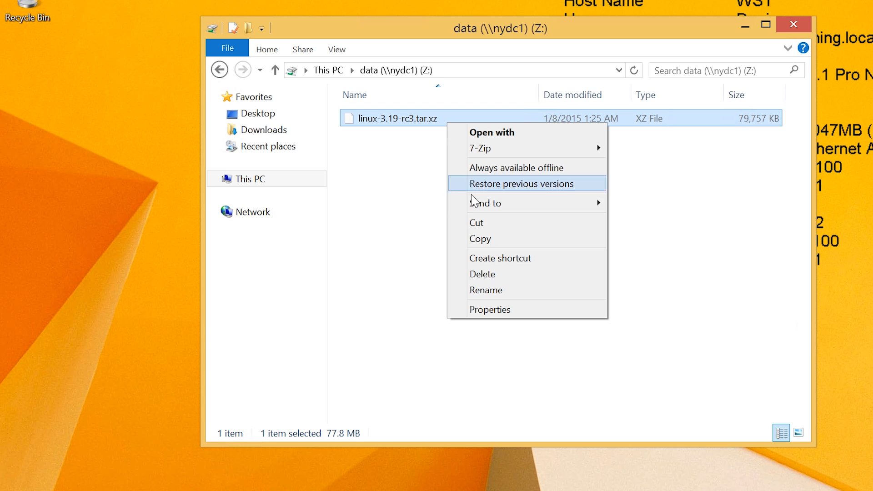
pyautogui.click(479, 238)
pyautogui.rightClick(352, 167)
pyautogui.click(488, 203)
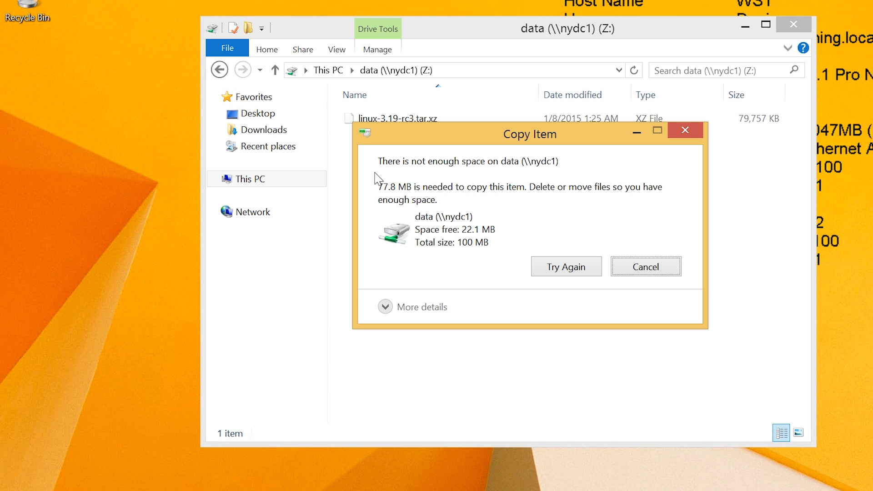
pyautogui.click(661, 279)
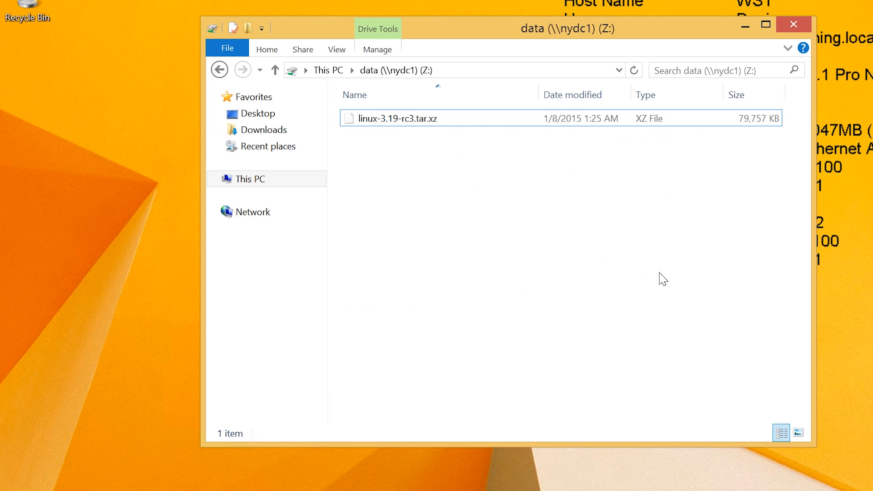
# Put linux-3.19-rc3.tar.xz on the desktop, and move it from there back onto the Z: drive.
pyautogui.click(396, 124)
pyautogui.click(70, 109)
pyautogui.hotkey('ctrl', 'v')
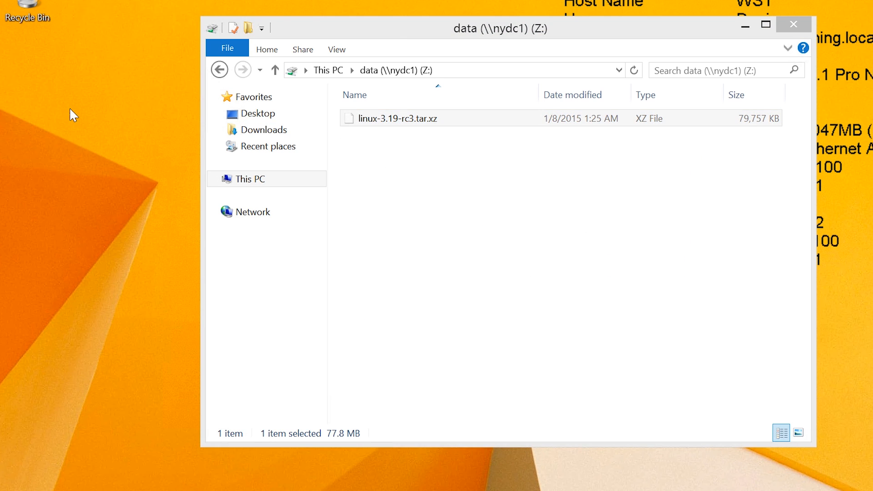
pyautogui.hotkey('ctrl', 'x')
pyautogui.click(402, 161)
pyautogui.hotkey('ctrl', 'v')
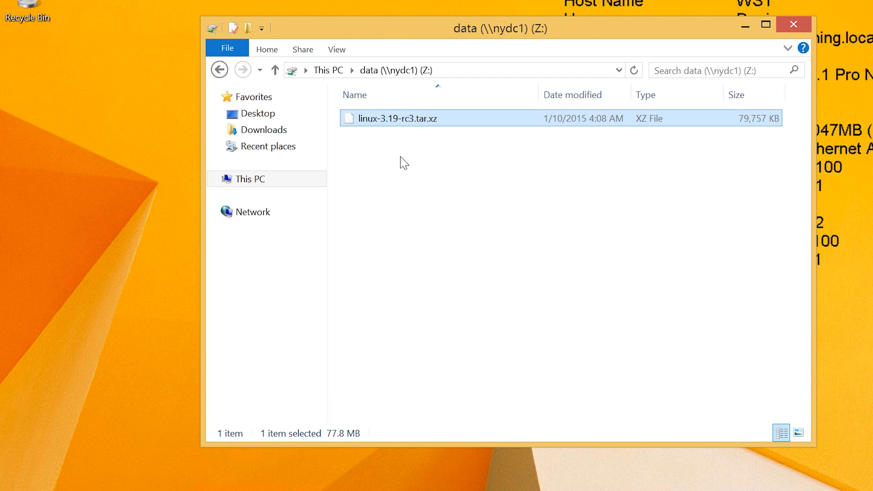